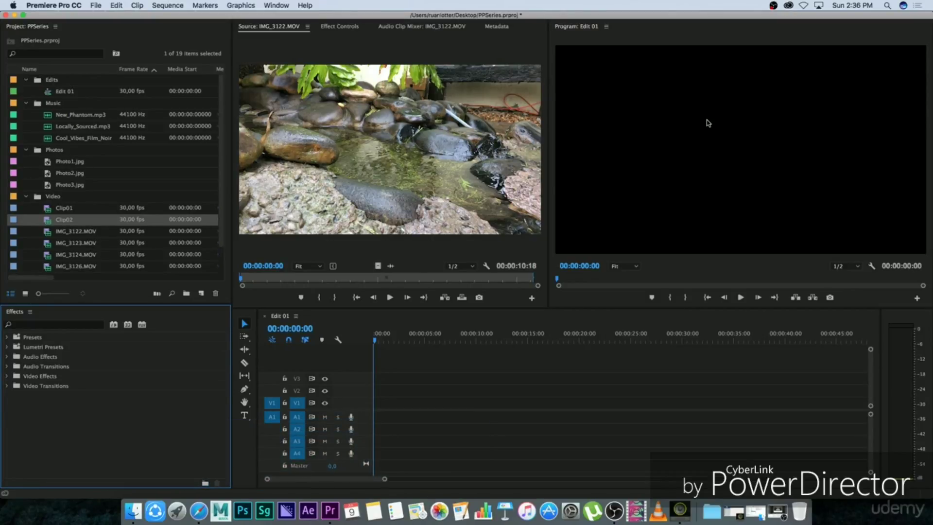
Step: Add Clip01 to the start of the Edit 01 timeline on V1 and A1 and show its effect controls
left_click_drag(48, 208, 391, 412)
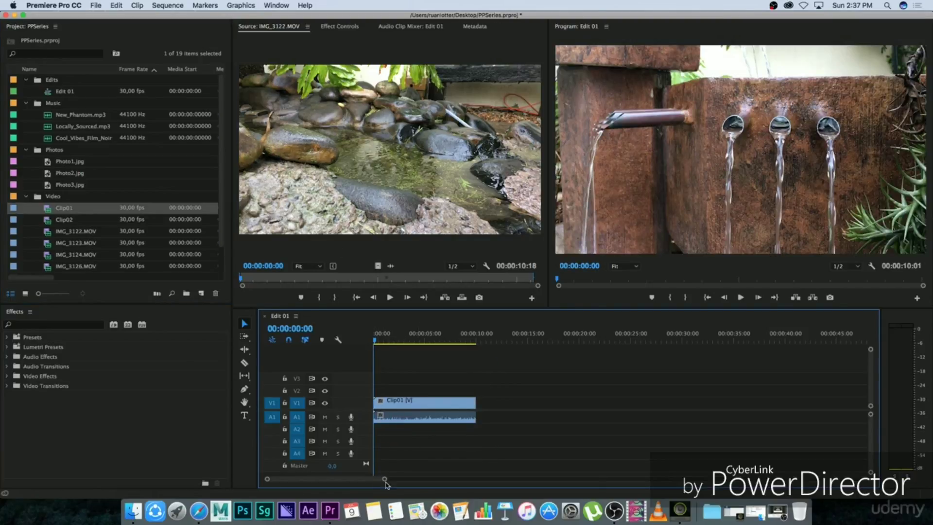
left_click_drag(386, 479, 344, 481)
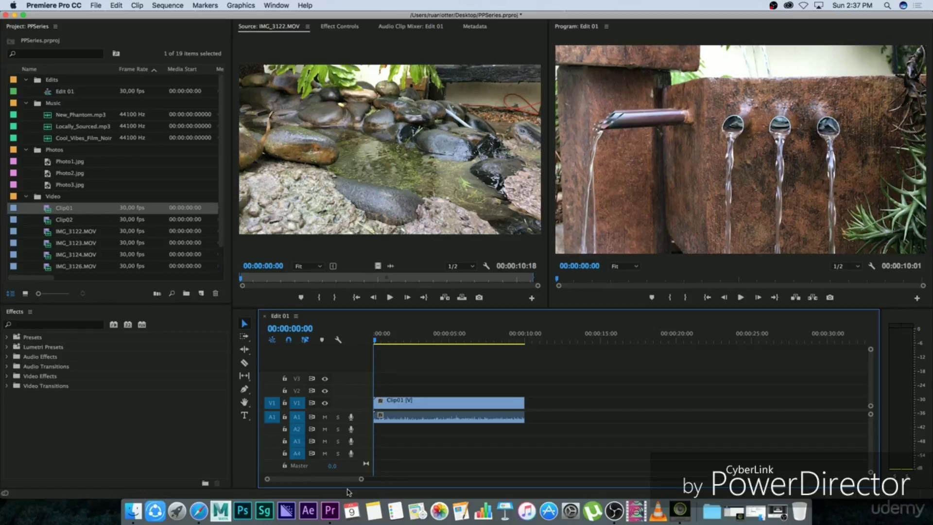
left_click_drag(397, 342, 410, 340)
left_click(425, 409)
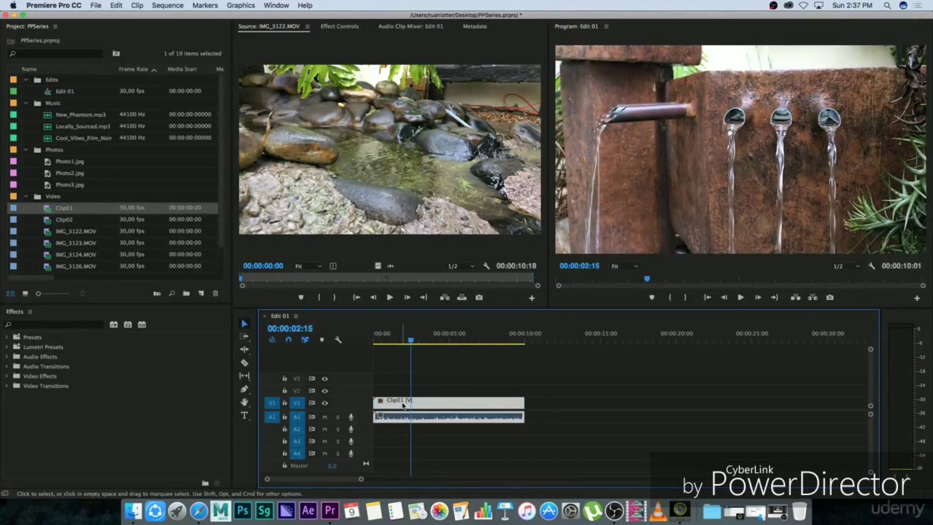
left_click(340, 28)
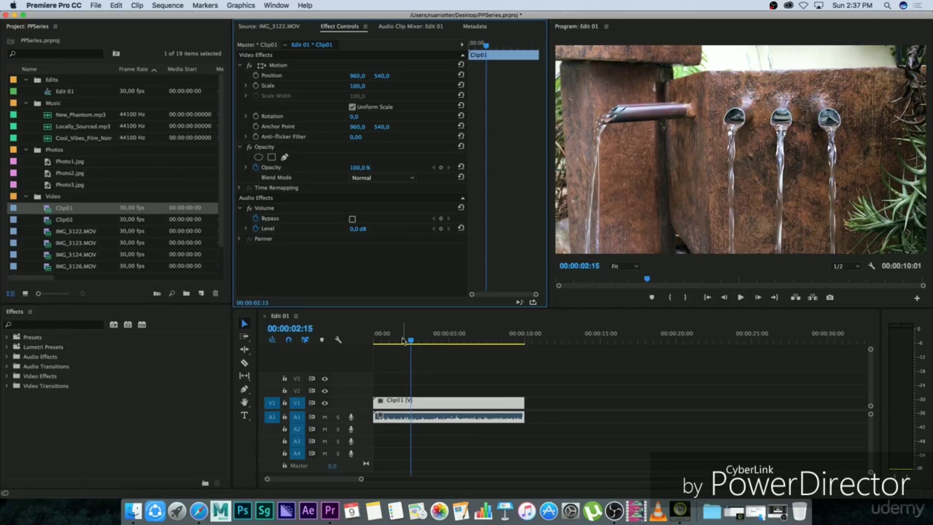
Step: Animate Clip01's Scale with a keyframe of 100 at 00:00:02:01 and a second keyframe of 200 at 00:00:03:20
mouse_move(410, 340)
left_mouse_down()
mouse_move(431, 341)
mouse_move(380, 341)
mouse_move(465, 341)
mouse_move(373, 339)
mouse_move(404, 339)
left_mouse_up()
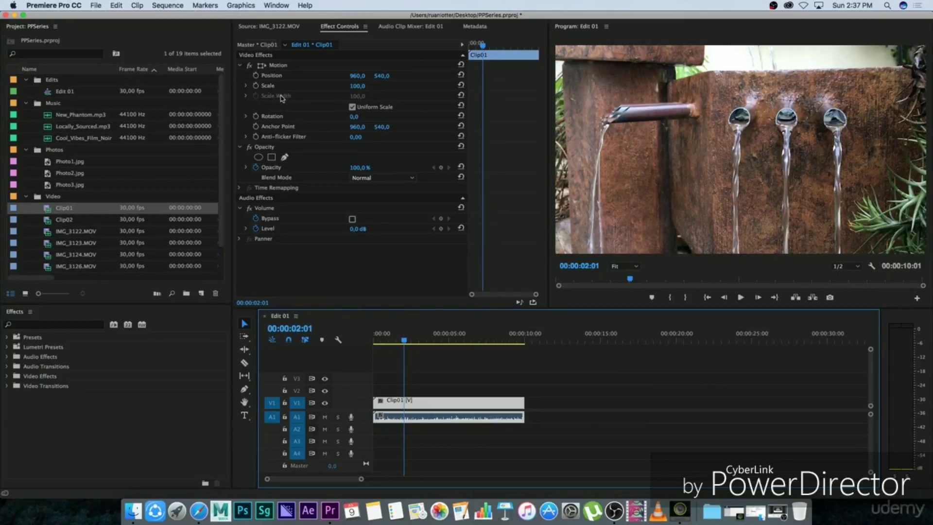
left_click(256, 86)
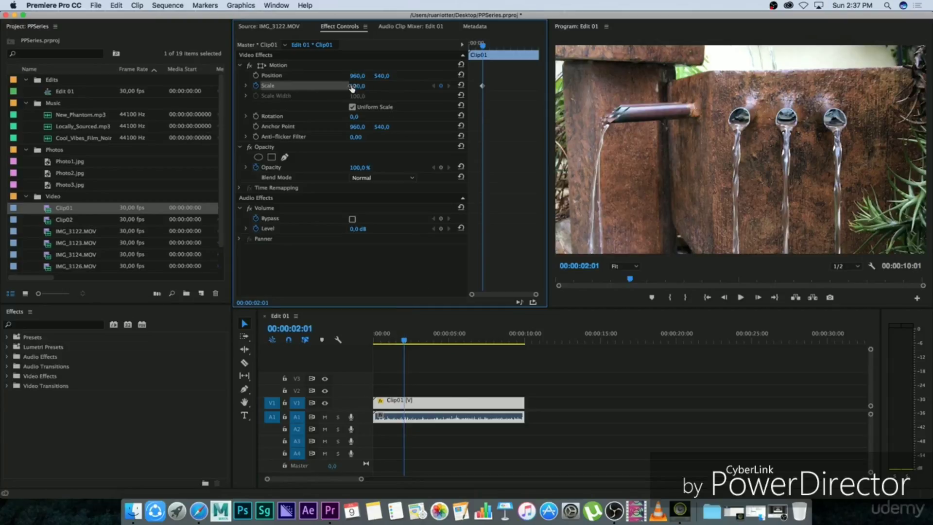
left_click(401, 340)
key("space")
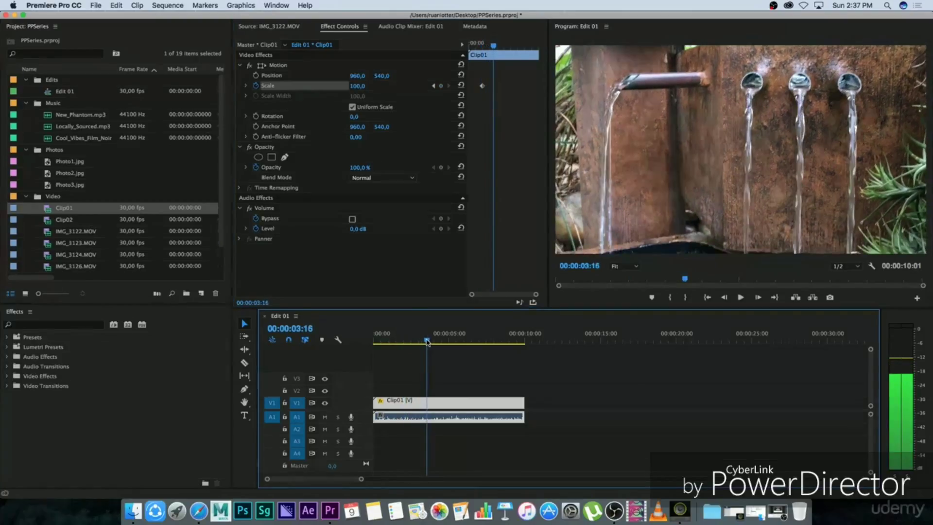
left_click(357, 86)
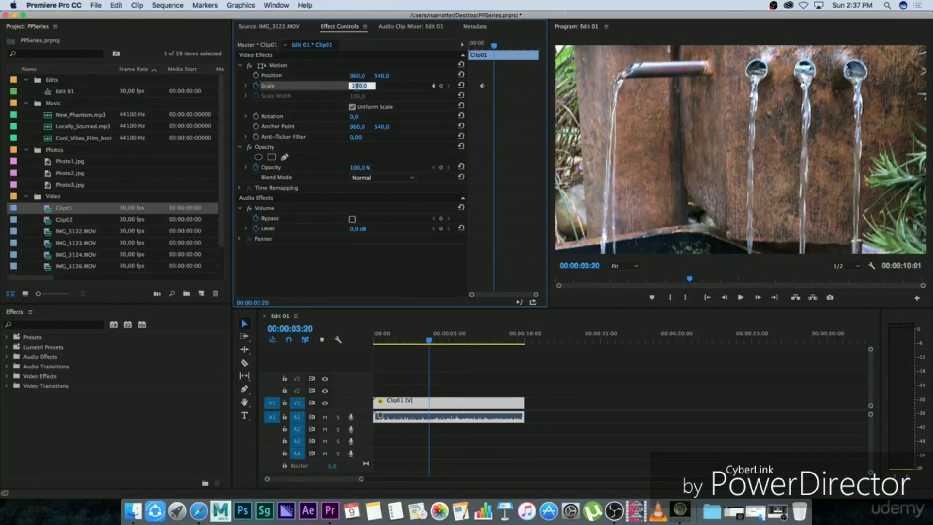
type("200")
key("Return")
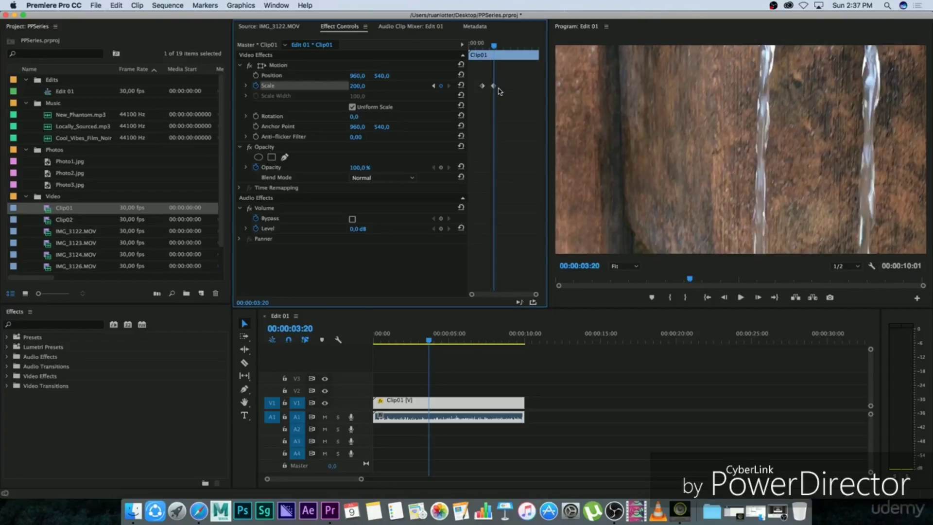
Step: Play back and scrub through Clip01 between the two Scale keyframes to examine the zoom
left_click(403, 333)
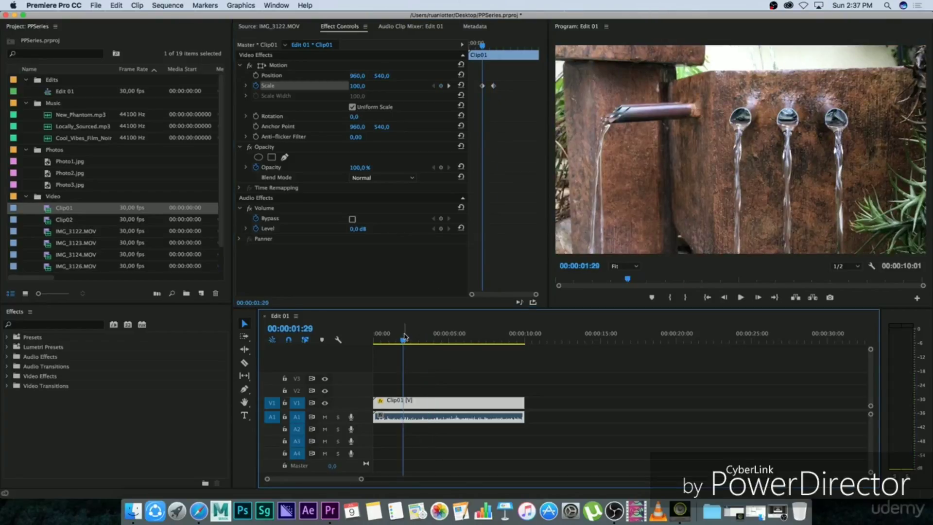
key("space")
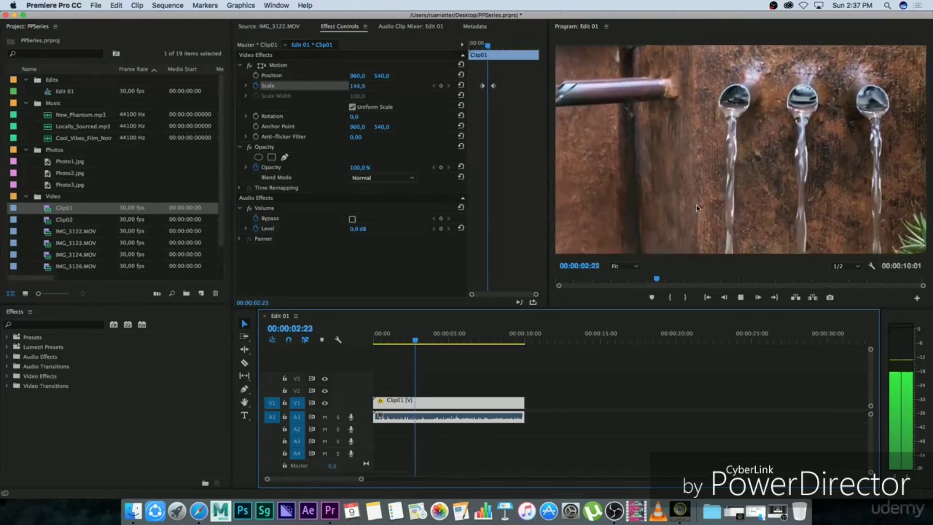
key("space")
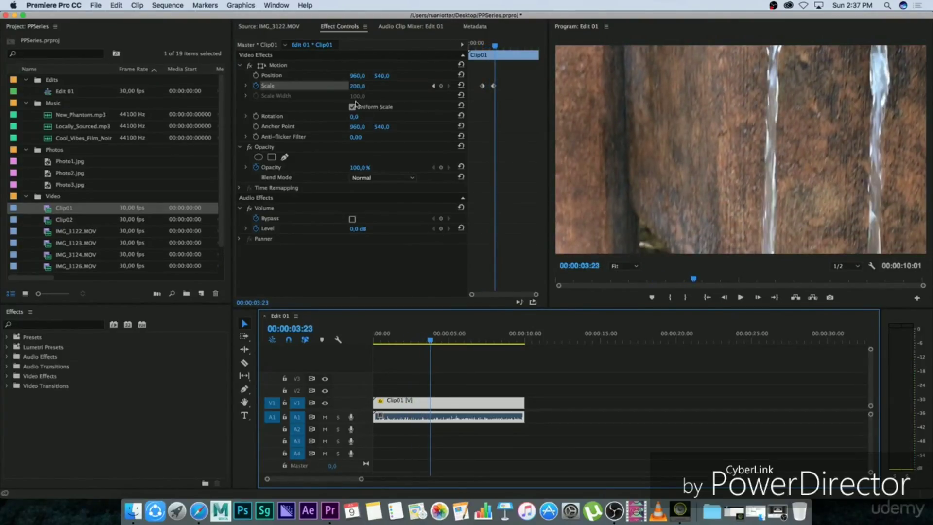
key("j")
key("k")
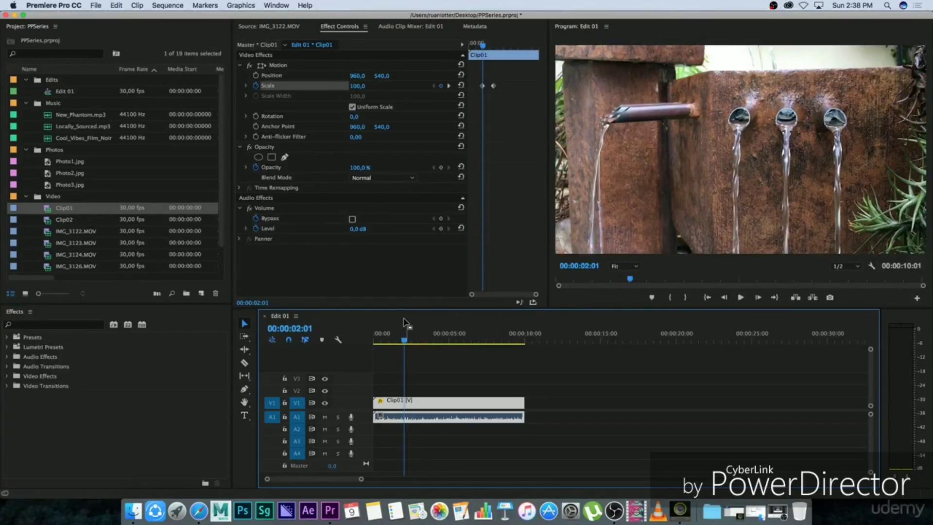
left_click_drag(404, 339, 431, 329)
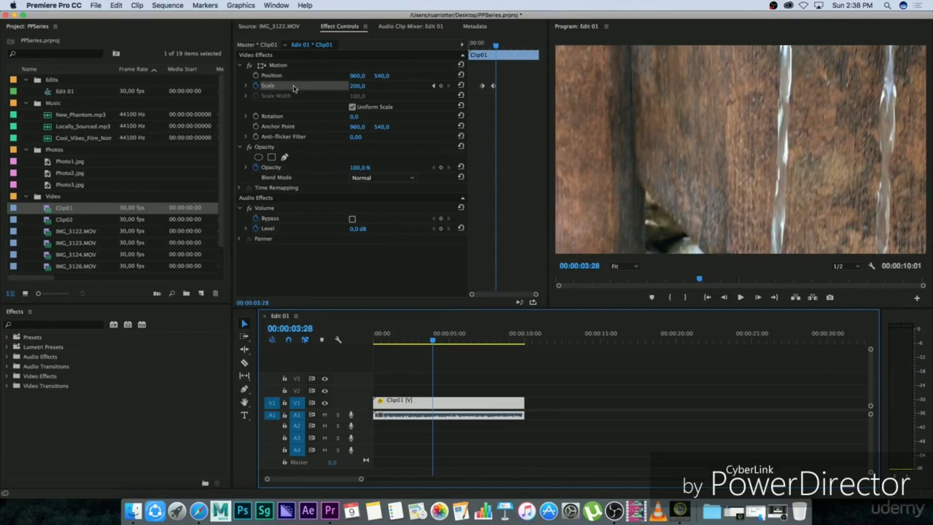
Step: Delete both Scale keyframes of Clip01 and turn off the Scale animation
left_click_drag(507, 71, 473, 98)
key("Delete")
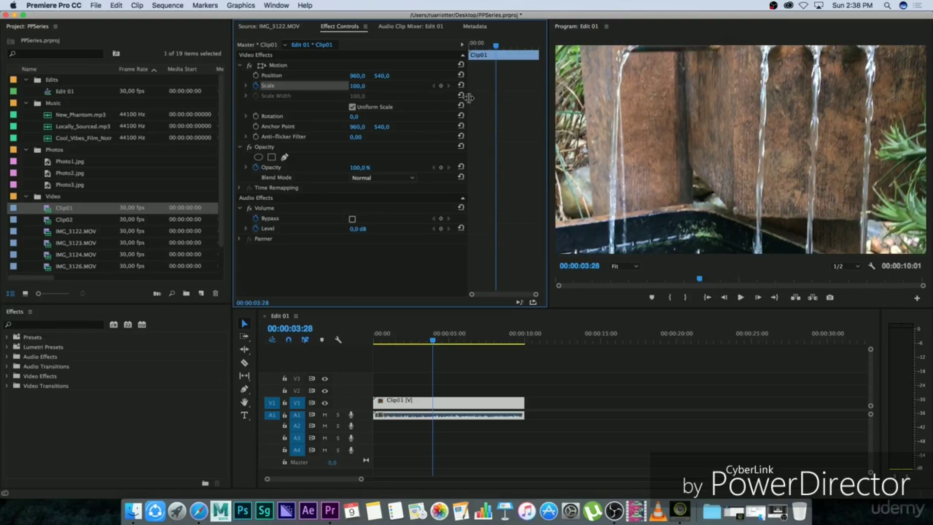
left_click_drag(431, 336, 406, 335)
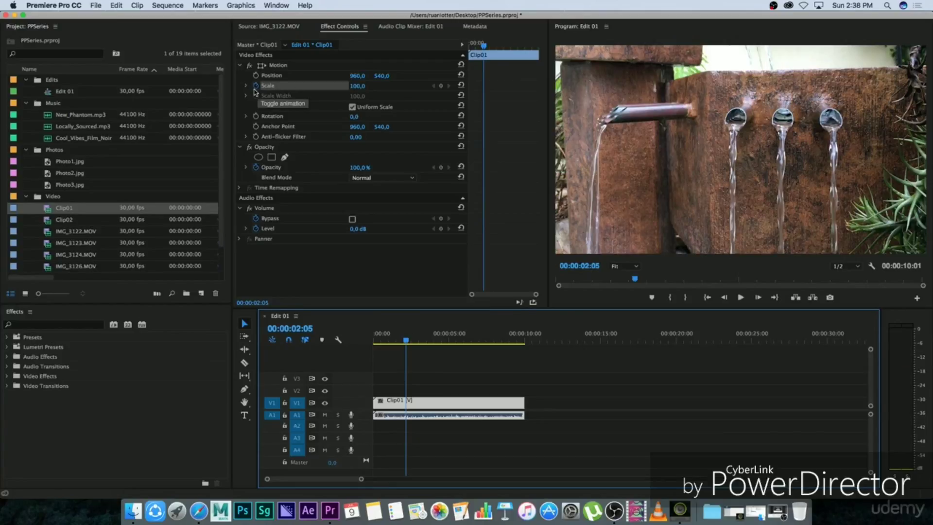
left_click(267, 107)
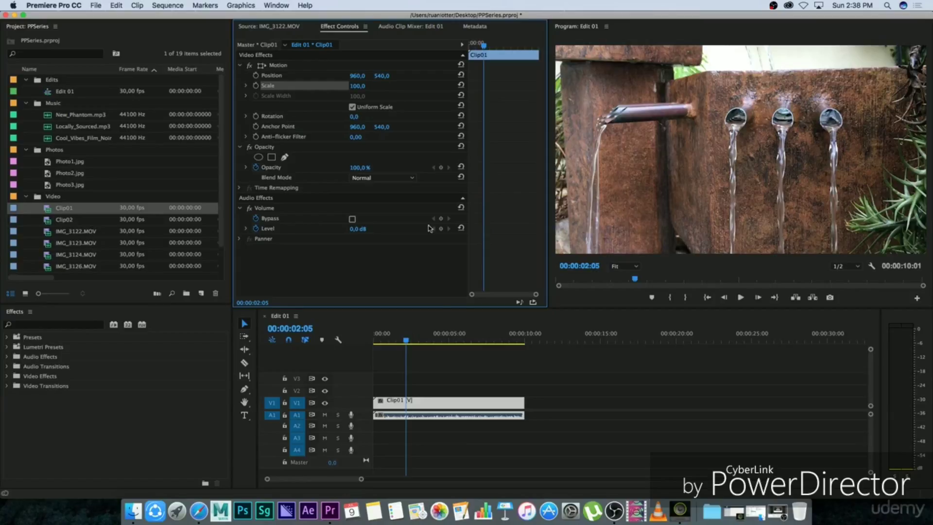
Step: Animate Clip01's Rotation with a 0° keyframe at 00:00:00:00 and a 90° keyframe at 00:00:03:01
left_click_drag(406, 340, 373, 339)
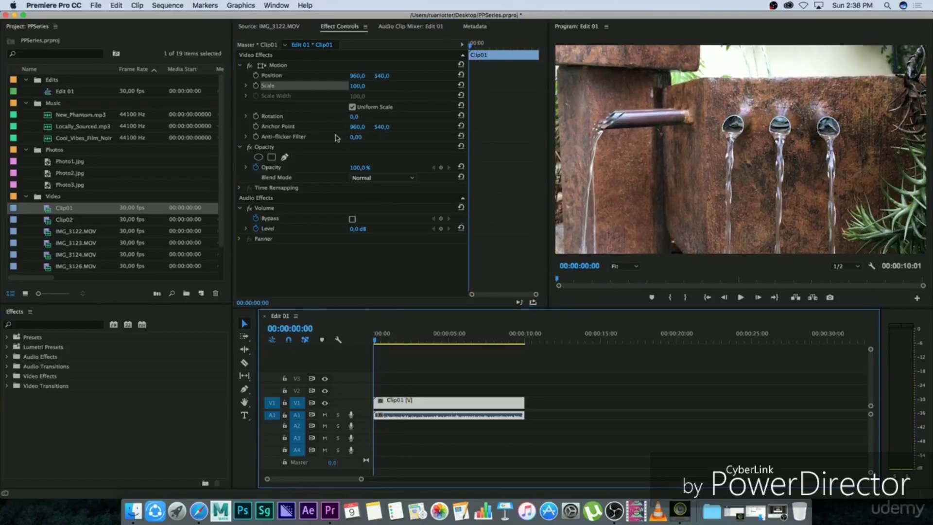
left_click(255, 117)
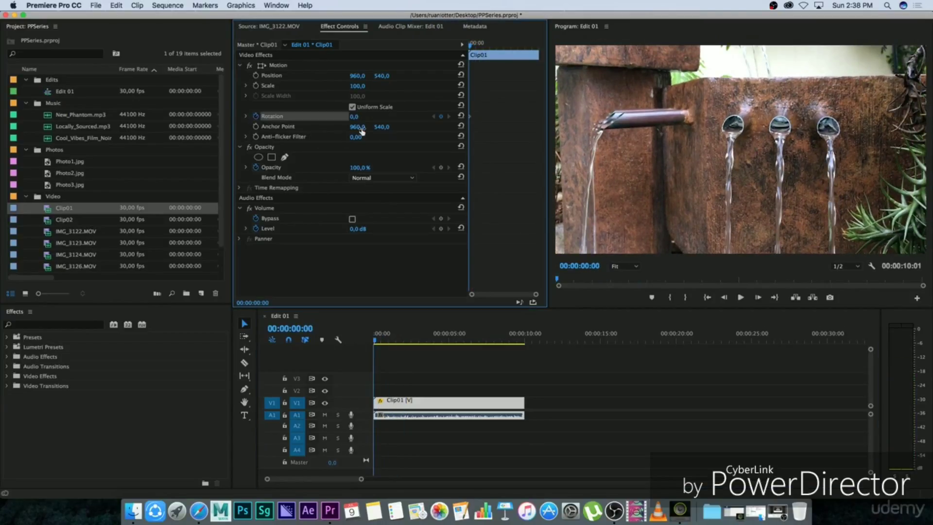
left_click_drag(378, 339, 419, 340)
left_click_drag(355, 118, 397, 118)
left_click(357, 117)
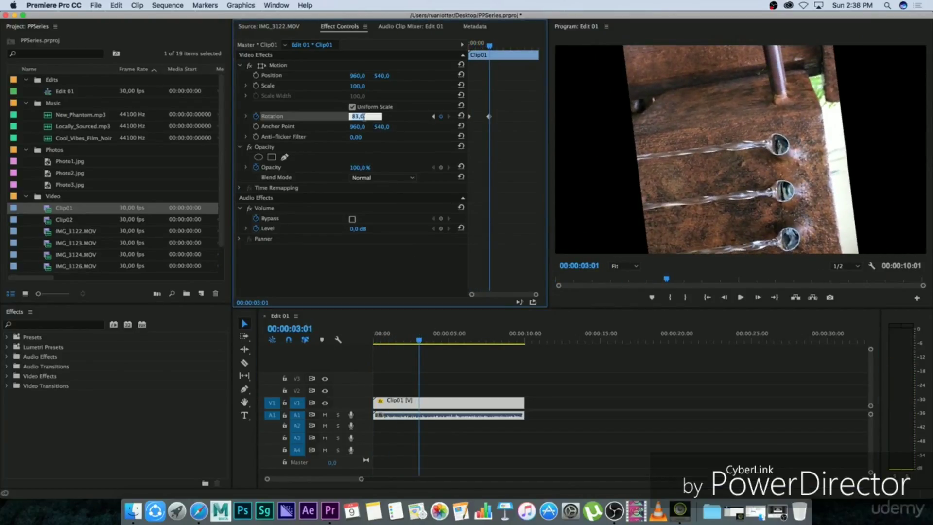
type("90")
key("Return")
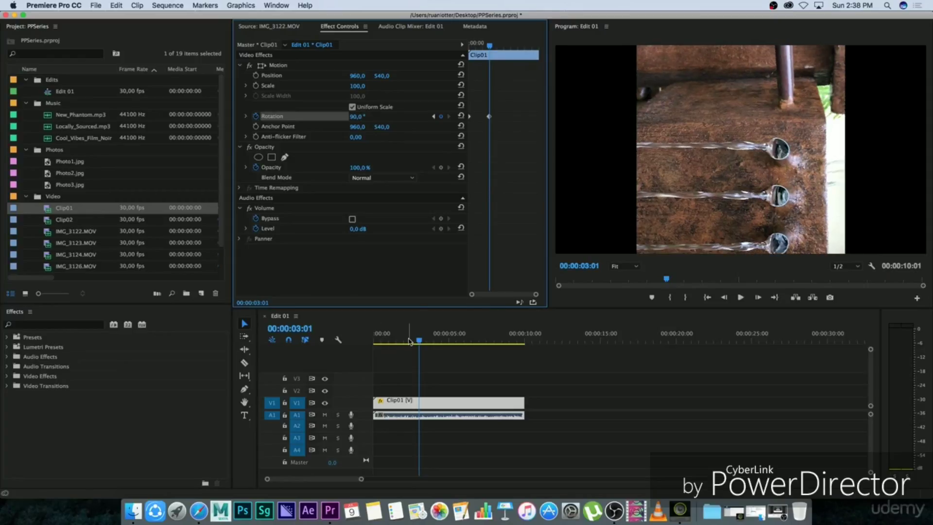
Step: Play back Clip01 from the start and scrub past the second Rotation keyframe to examine the rotation
left_click_drag(409, 342, 372, 342)
key("space")
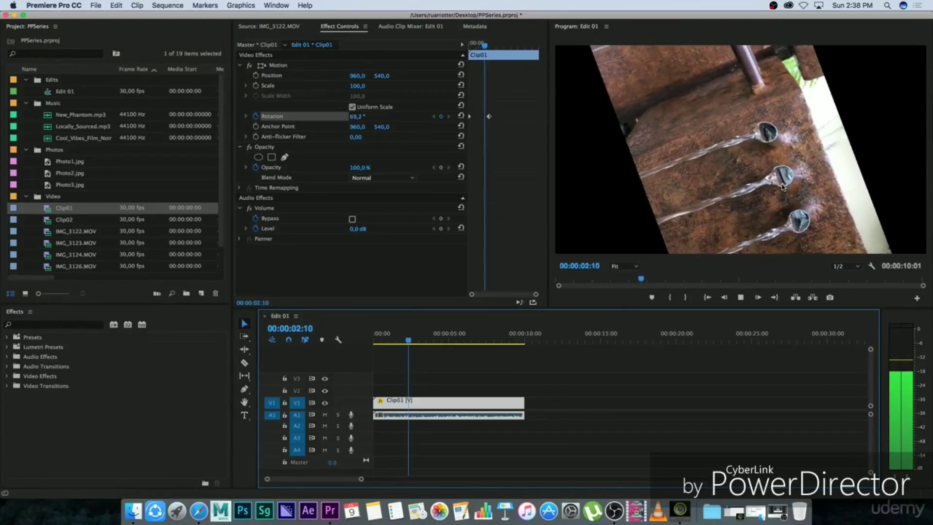
key("space")
key("Home")
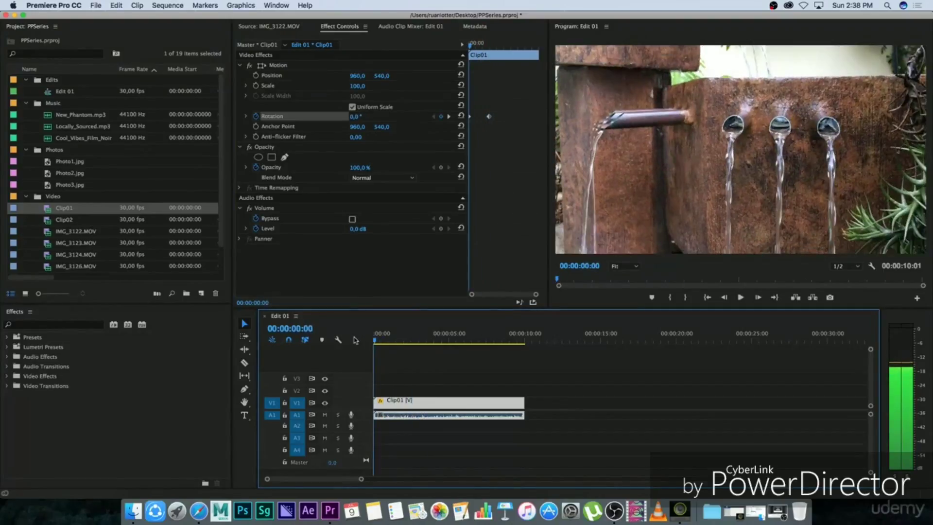
left_click_drag(396, 334, 458, 337)
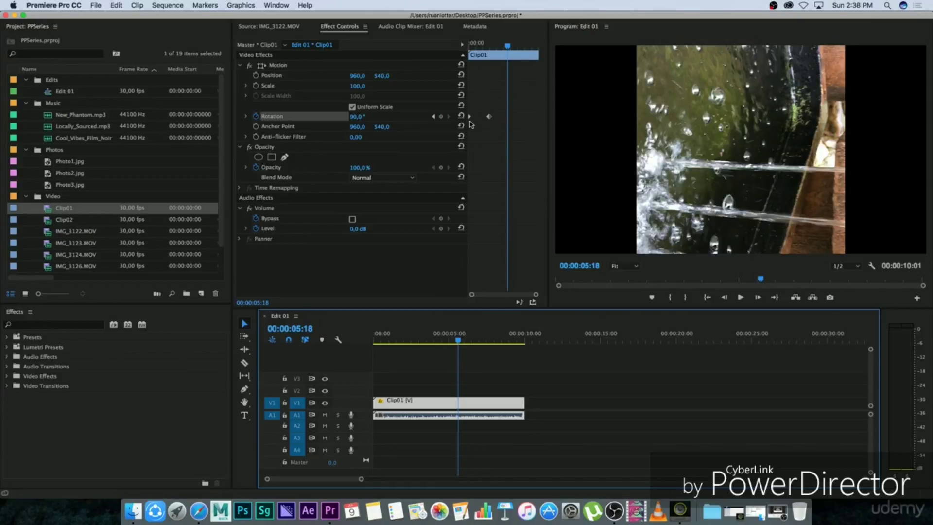
mouse_move(427, 339)
left_mouse_down()
mouse_move(417, 339)
mouse_move(425, 339)
left_mouse_up()
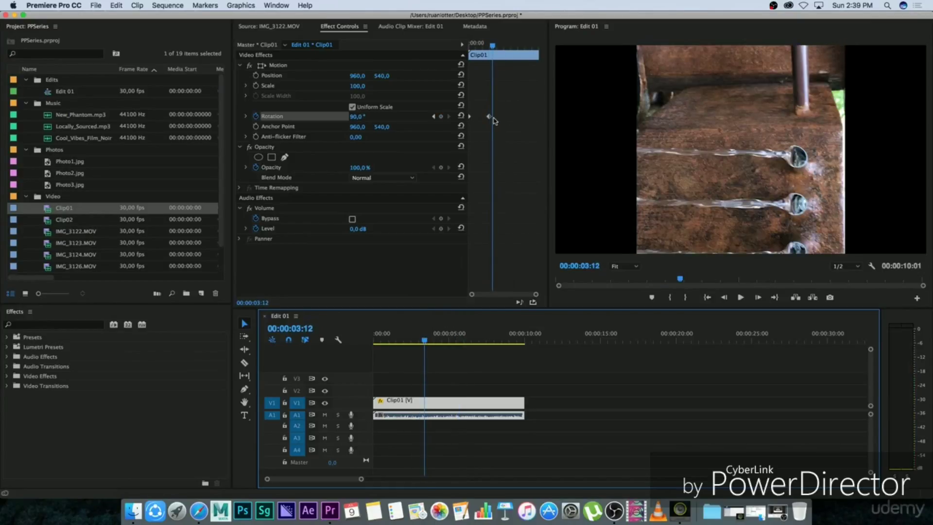
Step: Move the 90° Rotation keyframe close to the end of Clip01 and play back the slower rotation
left_click_drag(489, 117, 524, 117)
left_click_drag(426, 342, 386, 340)
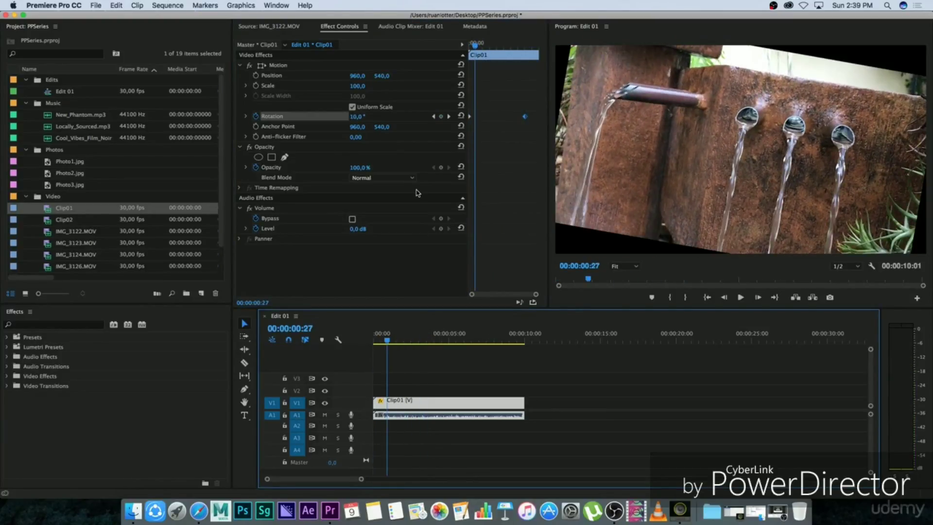
left_click(374, 344)
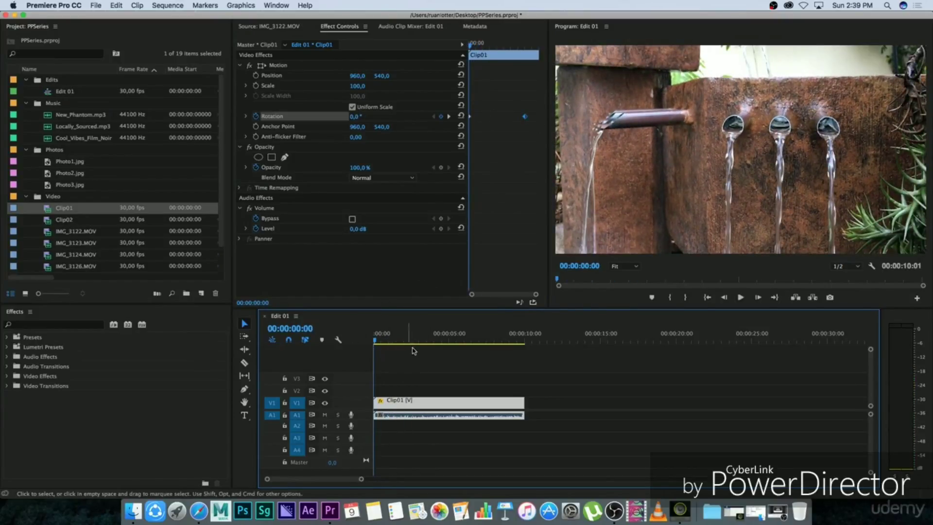
key("space")
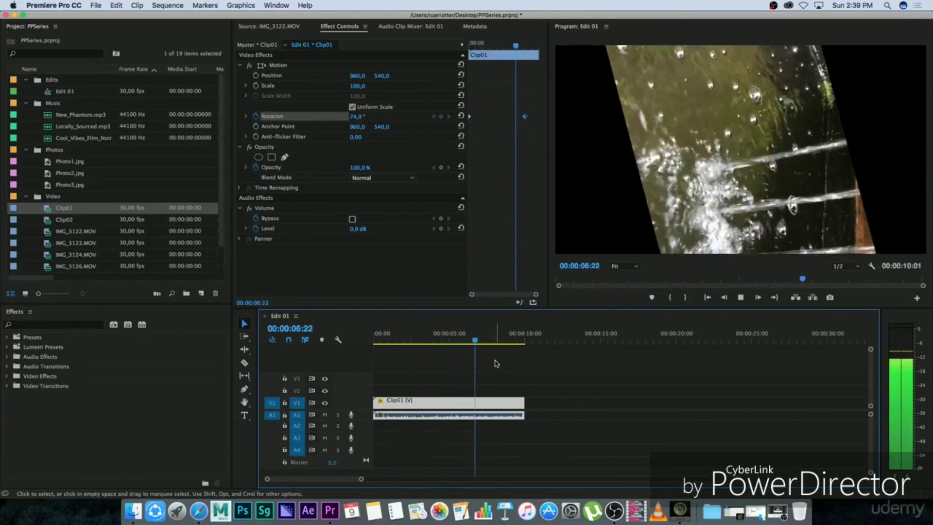
key("space")
key("Home")
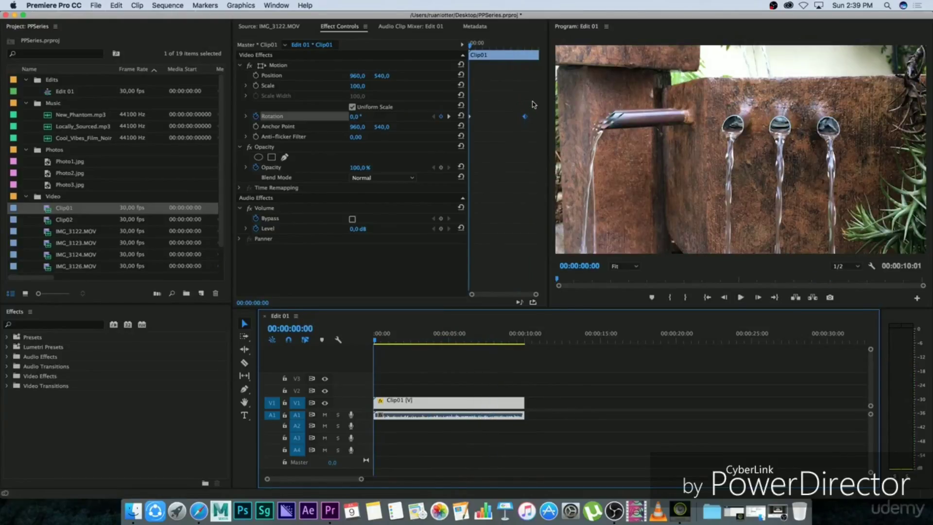
Step: Delete both Rotation keyframes of Clip01 and turn off the Rotation animation
left_click_drag(534, 99, 459, 134)
key("Delete")
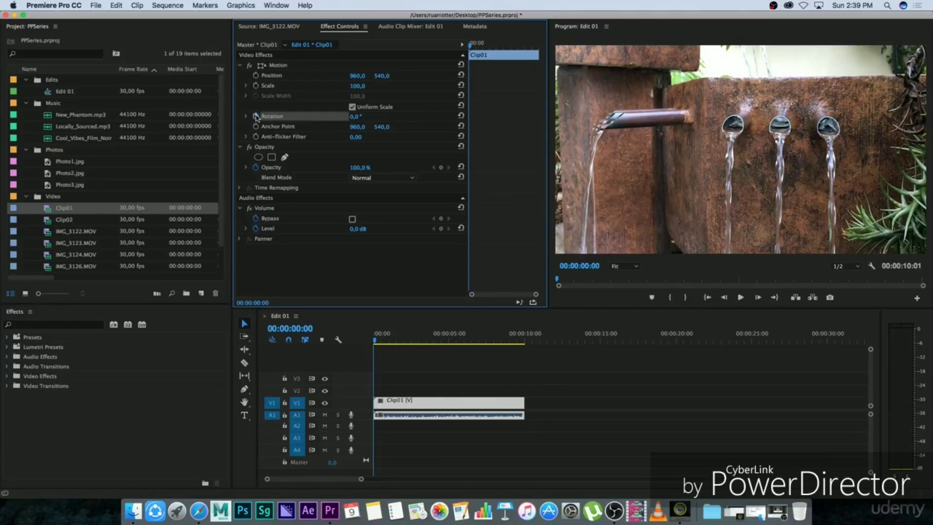
left_click_drag(377, 337, 323, 338)
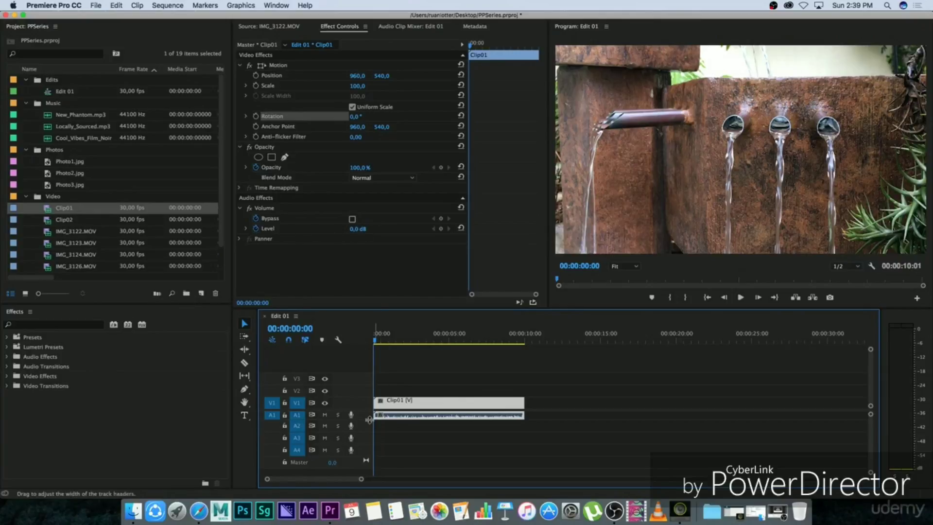
Step: Enlarge audio track A1 to show the waveform and add a volume Level keyframe at the start of Clip01
left_click_drag(358, 419, 359, 442)
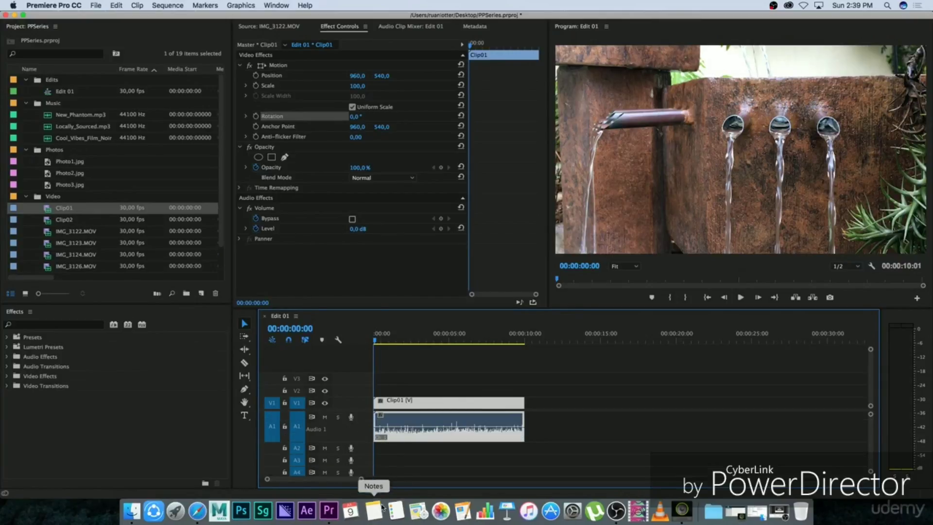
left_click_drag(361, 479, 320, 479)
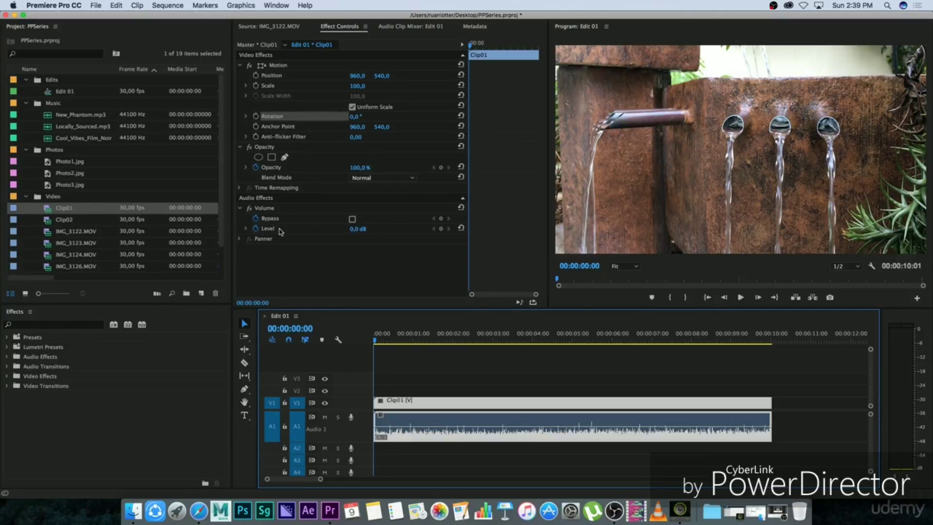
left_click(442, 229)
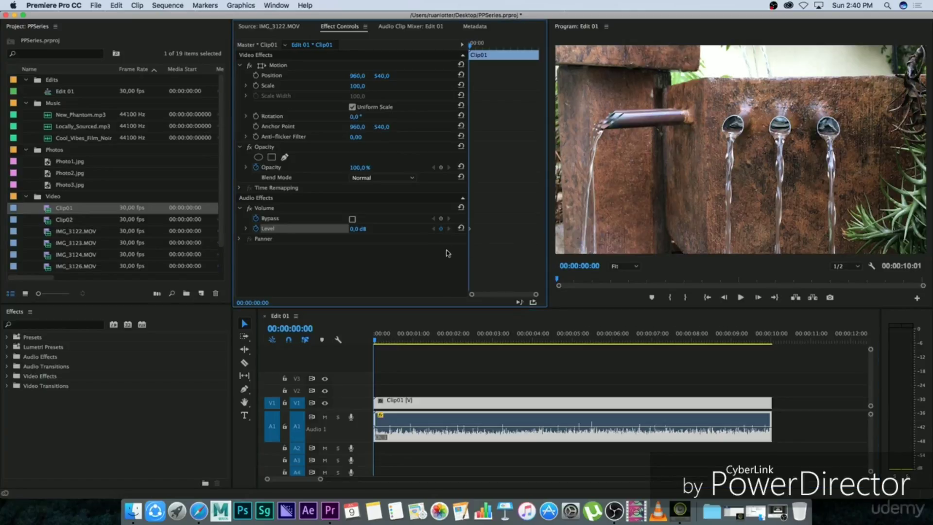
Step: Play Clip01 to 00:00:01:18 and set its volume Level to 5 dB there
key("space")
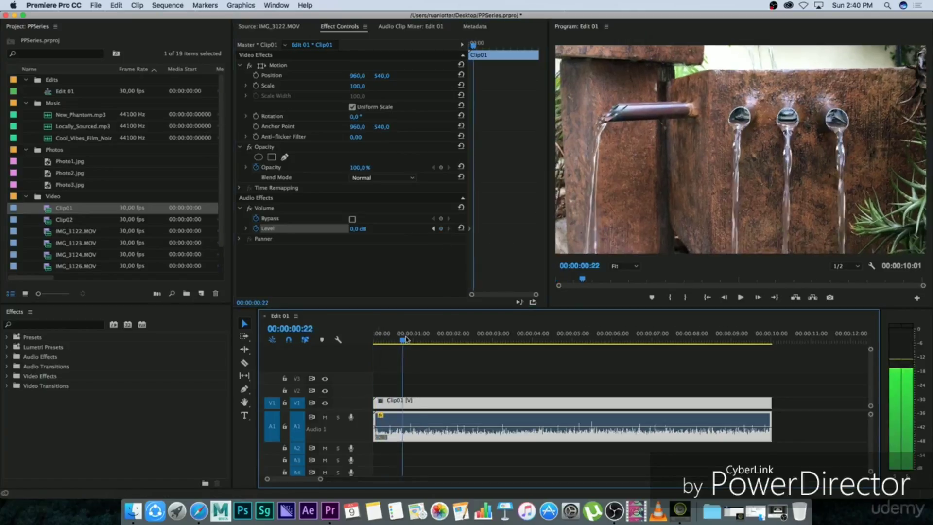
key("space")
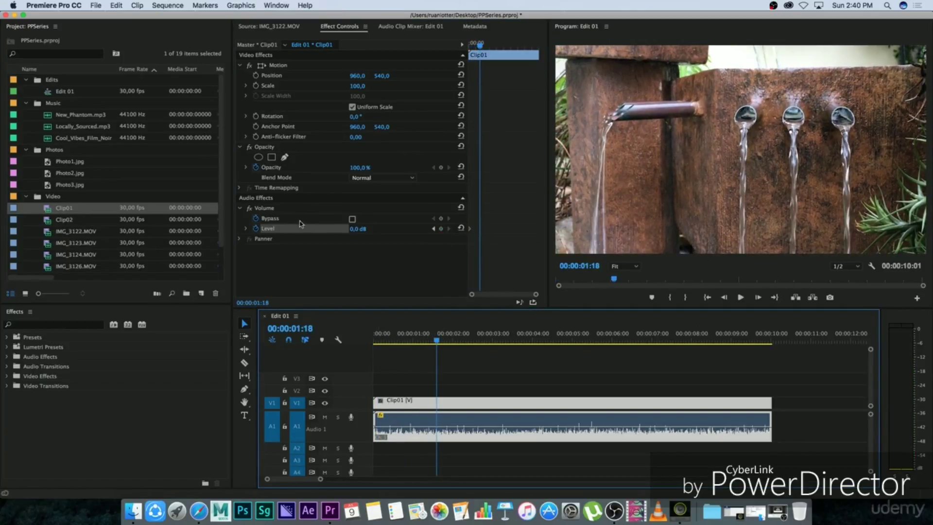
left_click(357, 232)
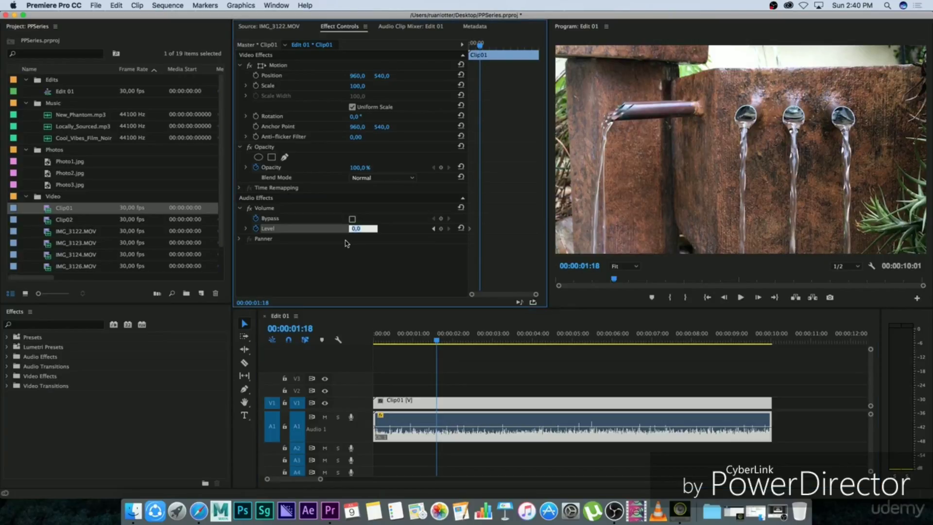
type("5")
key("Return")
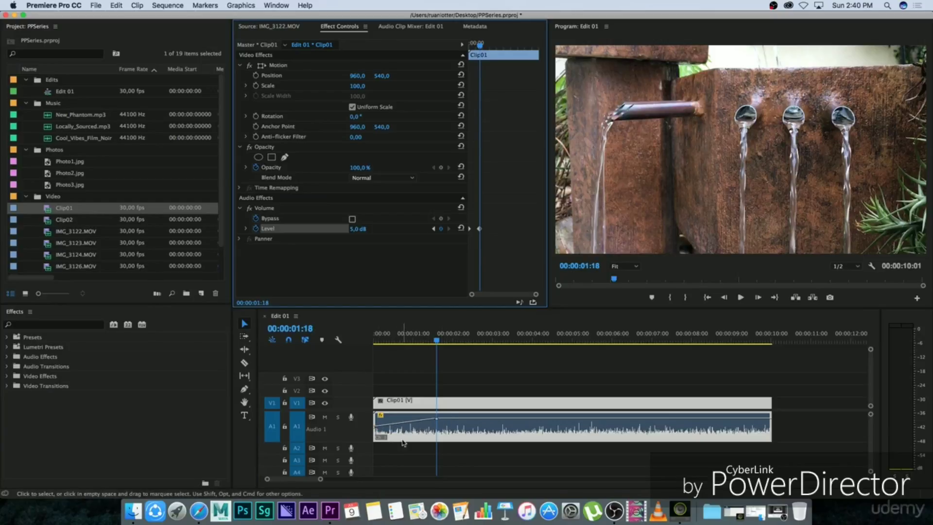
Step: Set Clip01's volume Level to 0 dB at 00:00:02:22 to add a third keyframe
left_click_drag(325, 482, 309, 482)
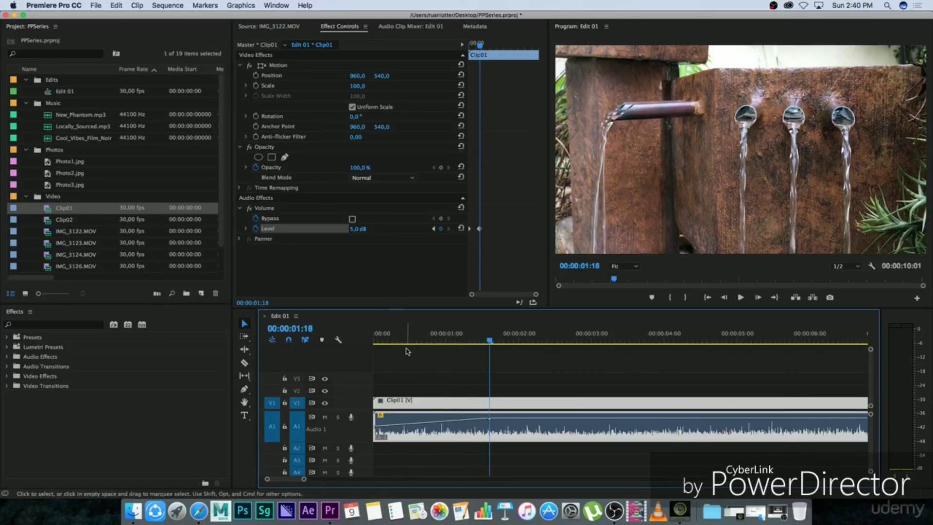
left_click(372, 339)
left_click_drag(372, 338, 573, 328)
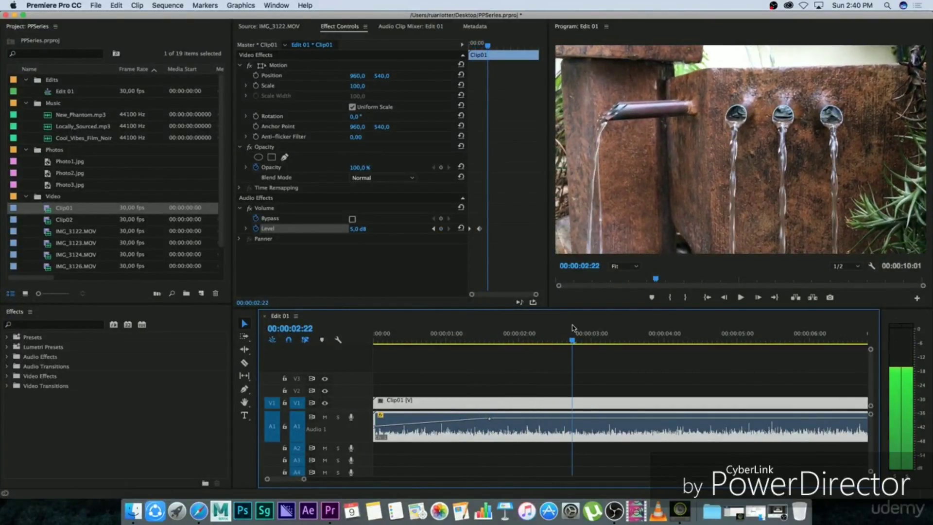
left_click(356, 229)
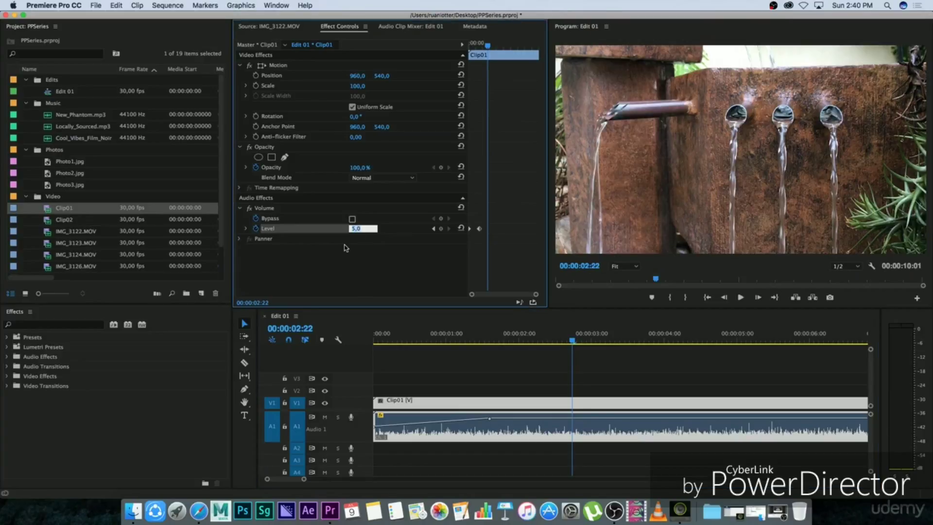
key("Return")
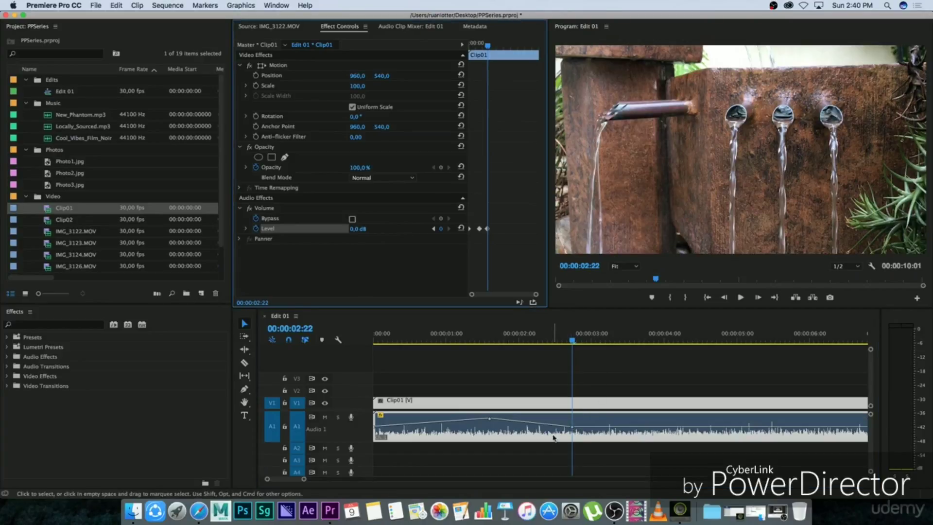
Step: Reposition the second and third Level keyframes on Clip01's audio to about 1.3 s and 2.4 s, with the third one higher
left_click_drag(570, 340, 441, 340)
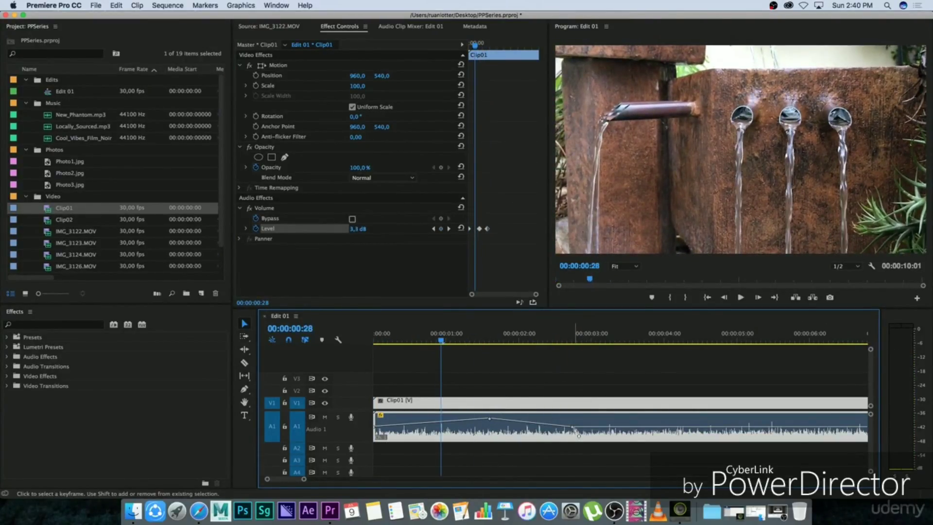
left_click_drag(578, 433, 578, 423)
left_click_drag(489, 418, 463, 421)
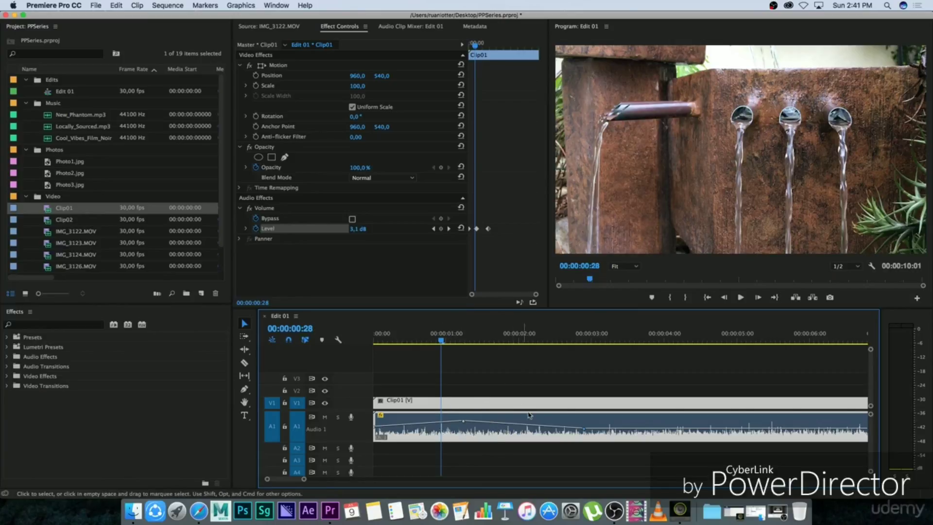
left_click_drag(463, 421, 475, 423)
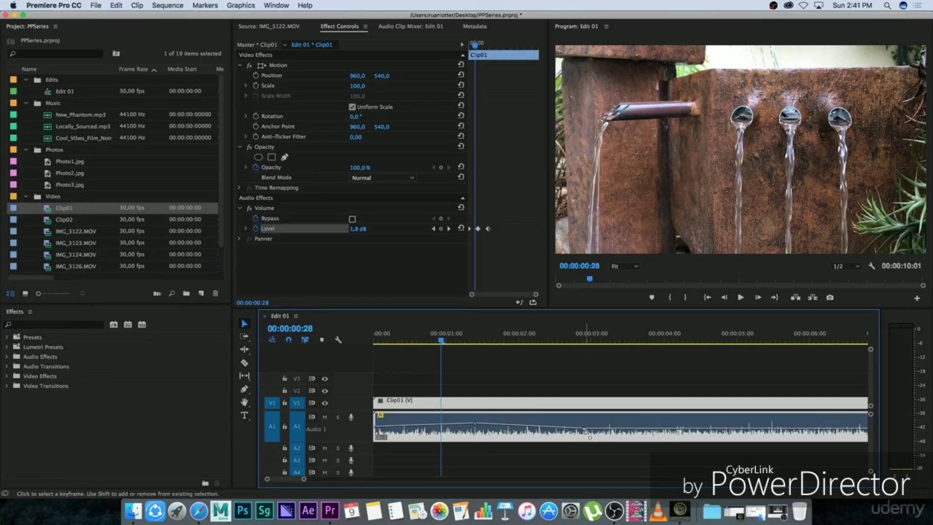
left_click_drag(583, 429, 586, 431)
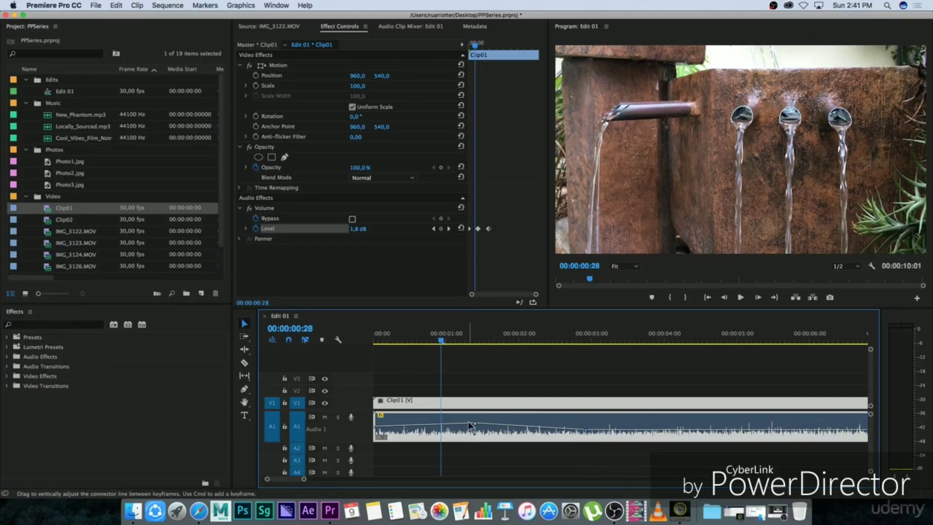
left_click_drag(474, 424, 468, 424)
left_click_drag(585, 430, 549, 419)
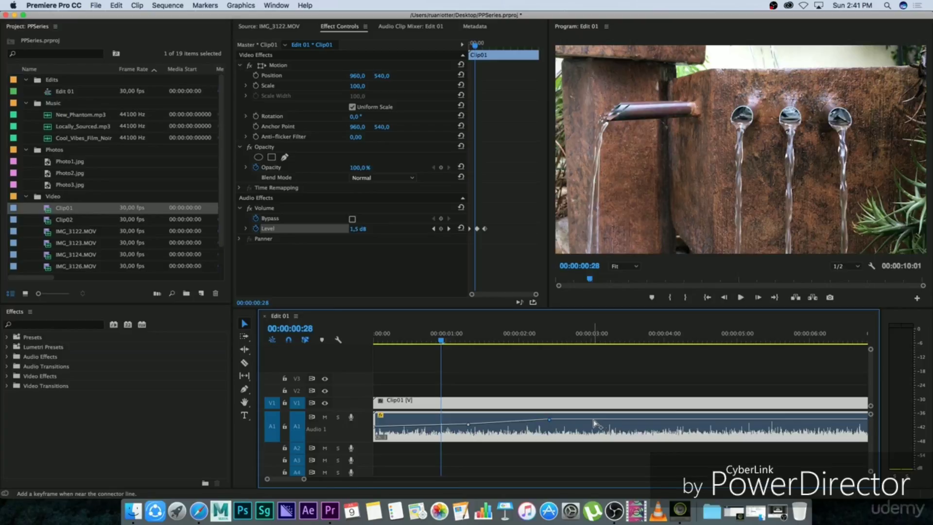
Step: Add three more Level keyframes on Clip01's volume line and shape them into a dip that rises again at about 00:00:04:07
left_click(671, 422, "super")
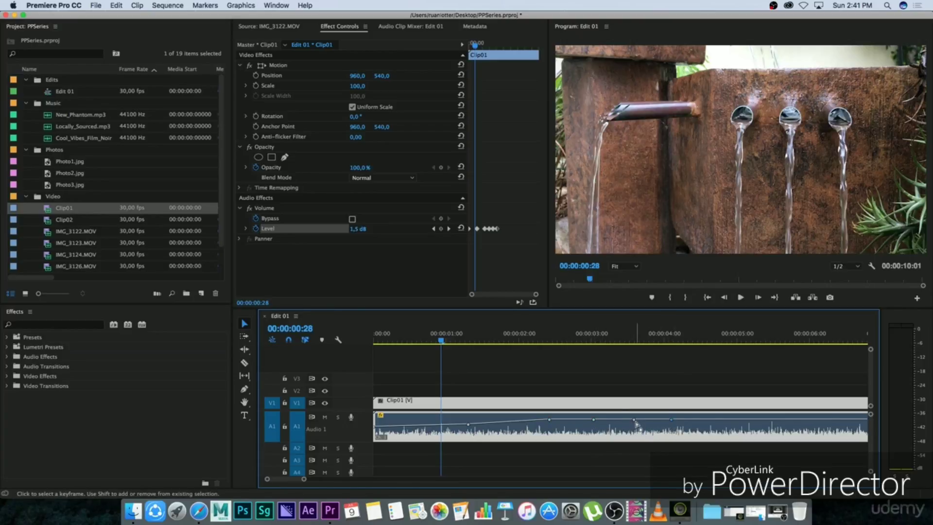
left_click_drag(634, 421, 583, 429)
left_click_drag(673, 423, 684, 424)
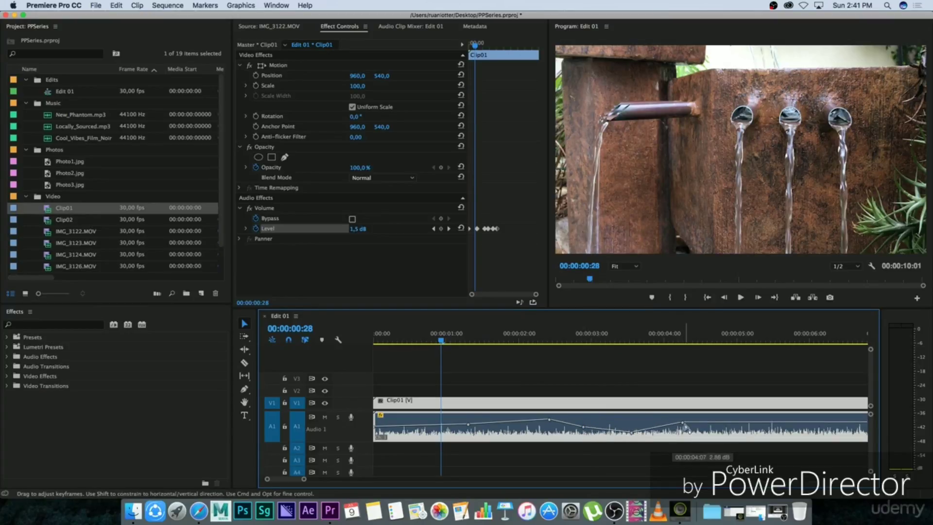
Step: Place Photo2.jpg on video track V2 above the second half of Clip01, ending together with the clip
left_click_drag(303, 480, 364, 480)
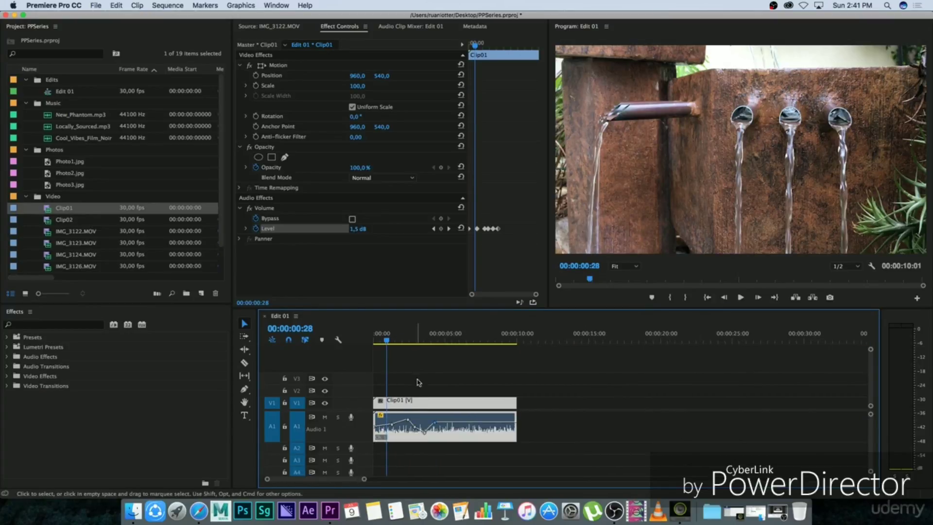
left_click(418, 381)
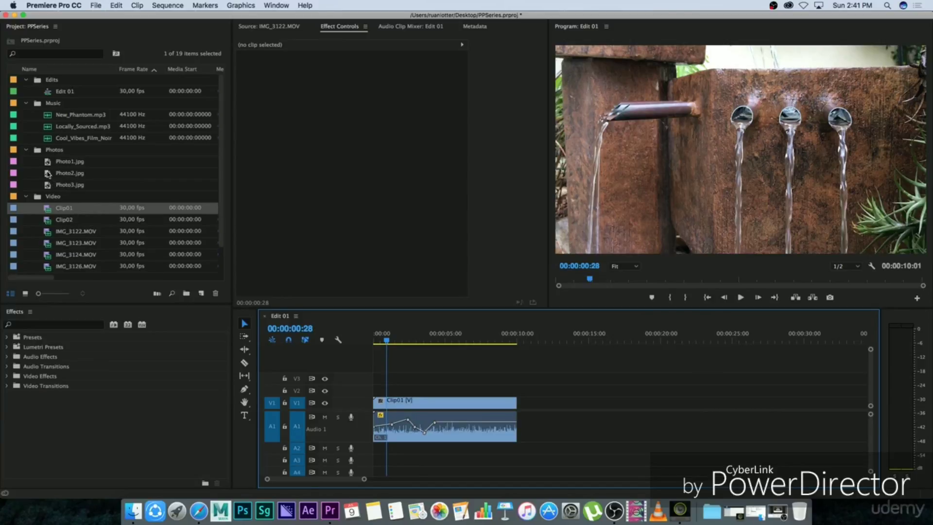
left_click_drag(47, 174, 450, 391)
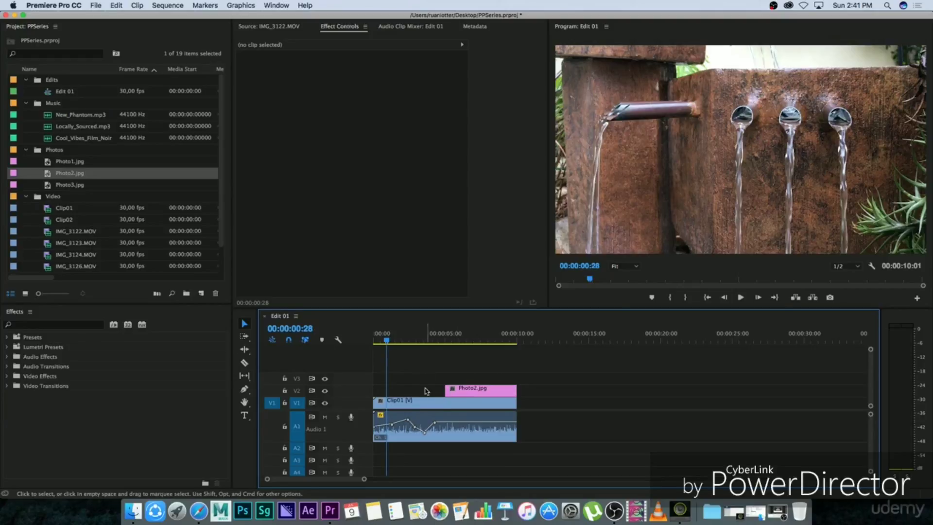
Step: Scale Photo2.jpg up to 123 so it fills the whole frame
left_click_drag(394, 339, 463, 341)
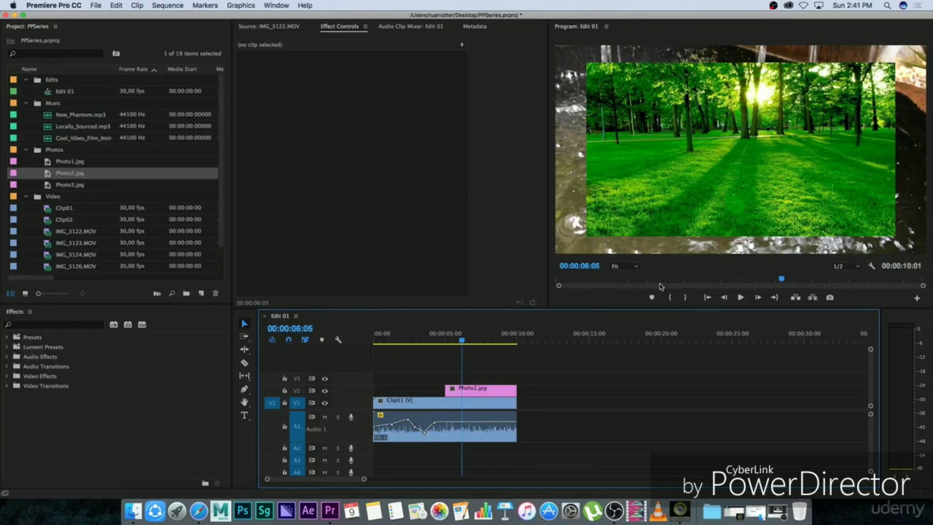
left_click(487, 391)
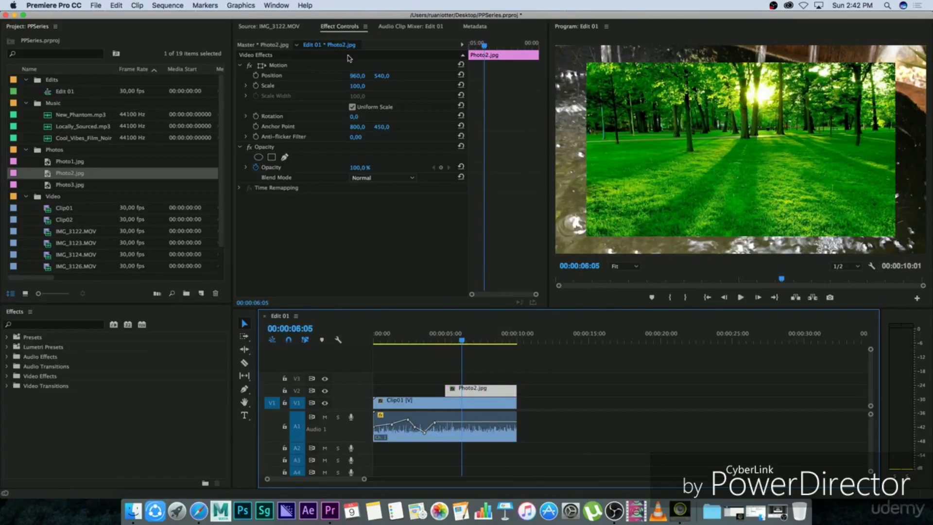
left_click(368, 91)
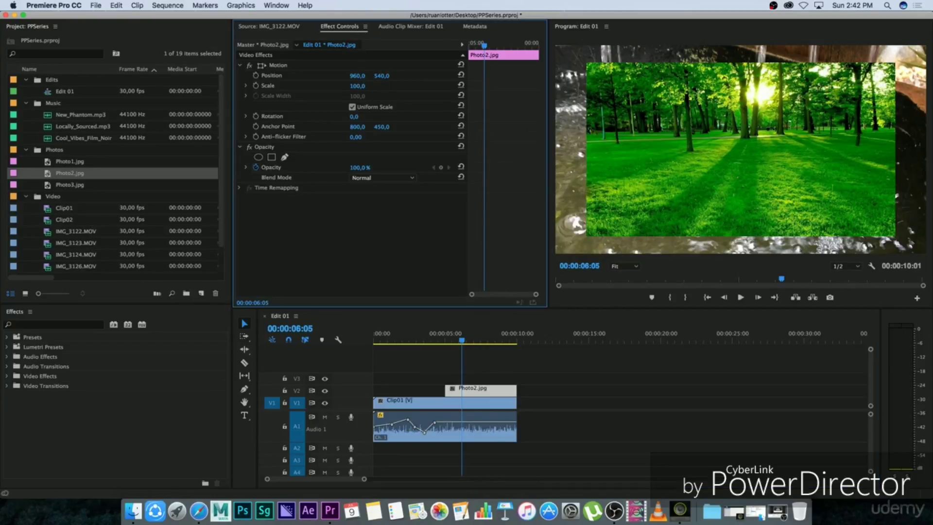
left_click_drag(357, 86, 382, 87)
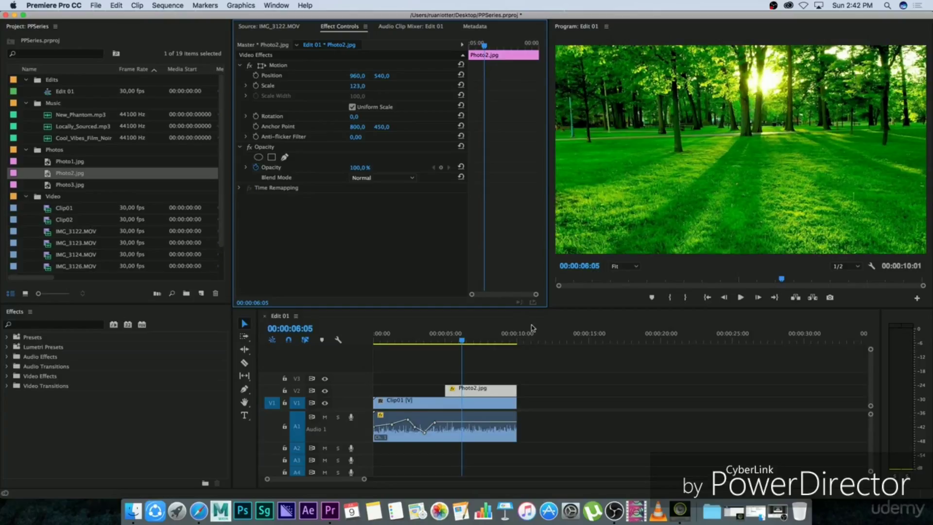
Step: Set Photo2.jpg's Opacity to 0% at its start, 00:00:05:01, to create the first Opacity keyframe
left_click(508, 364)
mouse_move(461, 340)
left_mouse_down()
mouse_move(436, 339)
mouse_move(462, 338)
mouse_move(445, 339)
left_mouse_up()
left_click(472, 388)
left_click(487, 377)
left_click(474, 390)
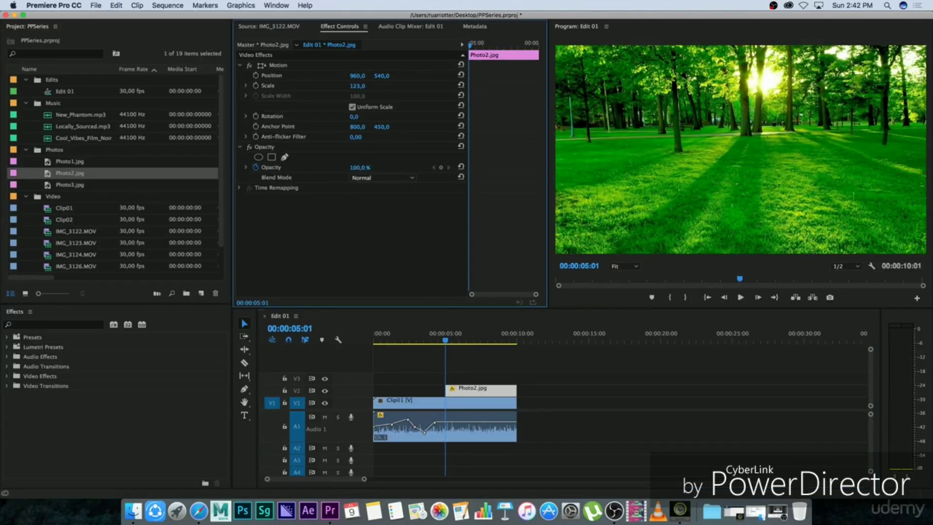
left_click(355, 168)
type("0")
key("Return")
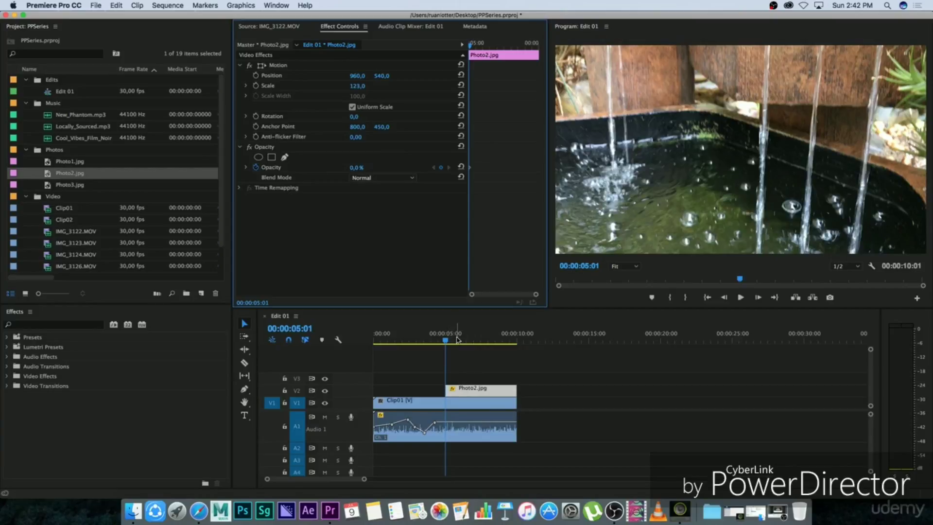
Step: Set Photo2.jpg's Opacity to 100% at 00:00:06:05 to complete the fade-in
left_click_drag(445, 342, 463, 342)
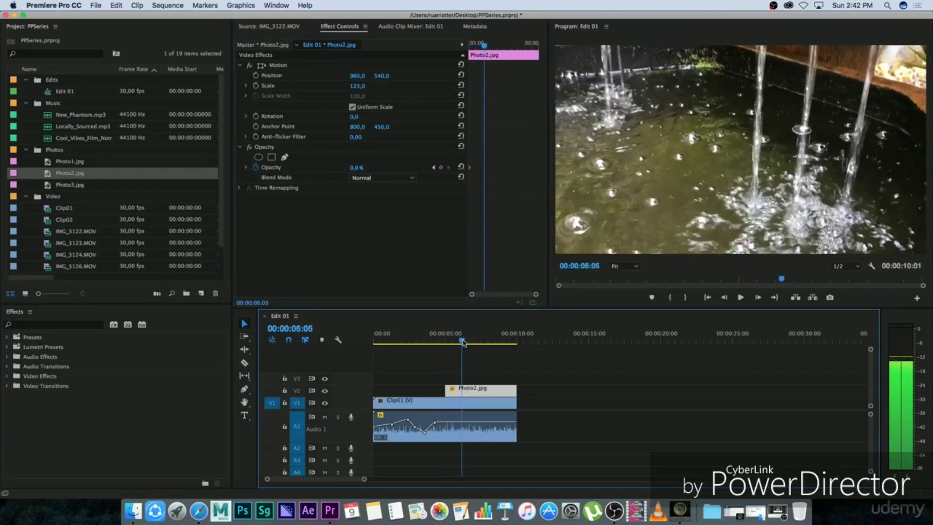
left_click(359, 167)
type("100")
key("Return")
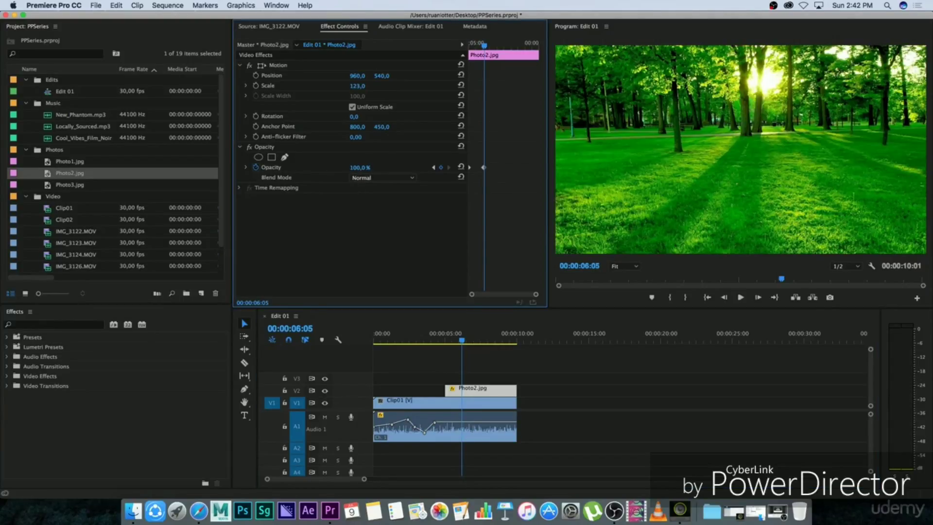
Step: Play back from 00:00:04:03 and scrub through the start of Photo2.jpg to examine its fade-in
left_click(434, 338)
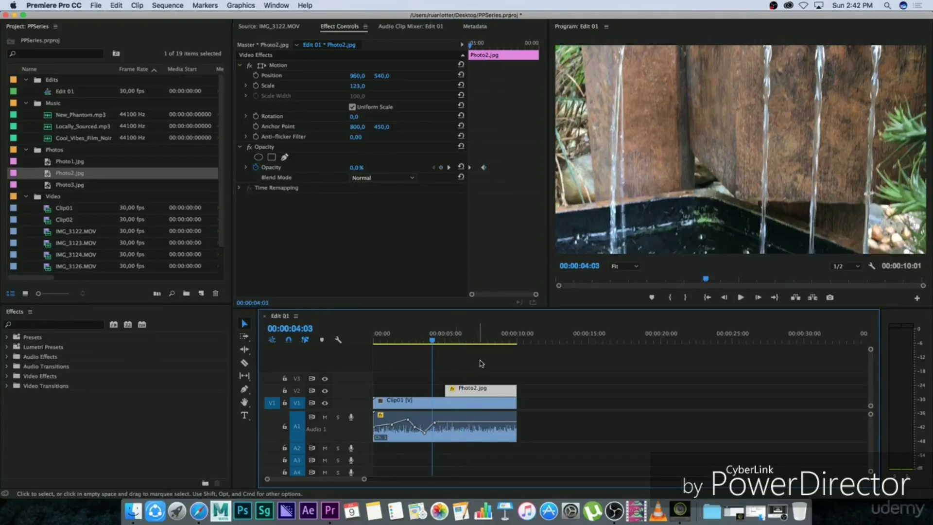
key("space")
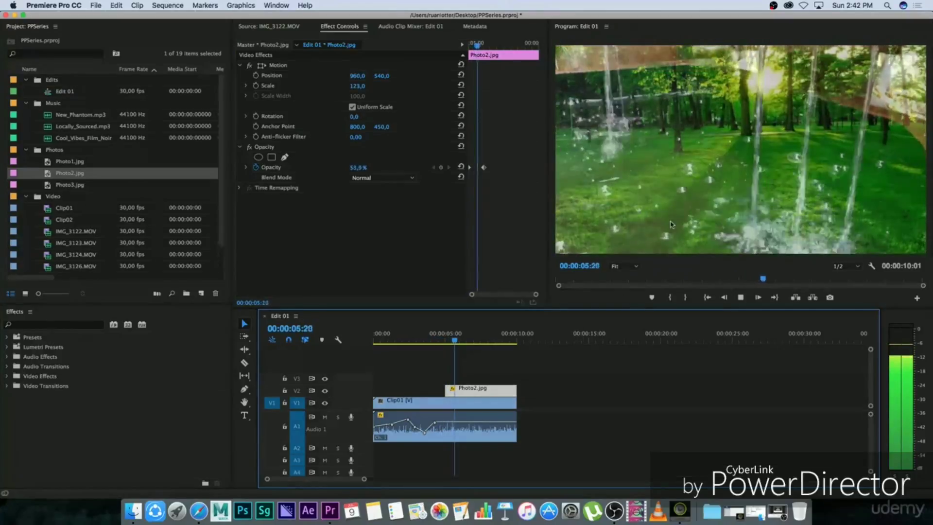
left_click(457, 340)
mouse_move(457, 340)
left_mouse_down()
mouse_move(443, 340)
mouse_move(467, 339)
left_mouse_up()
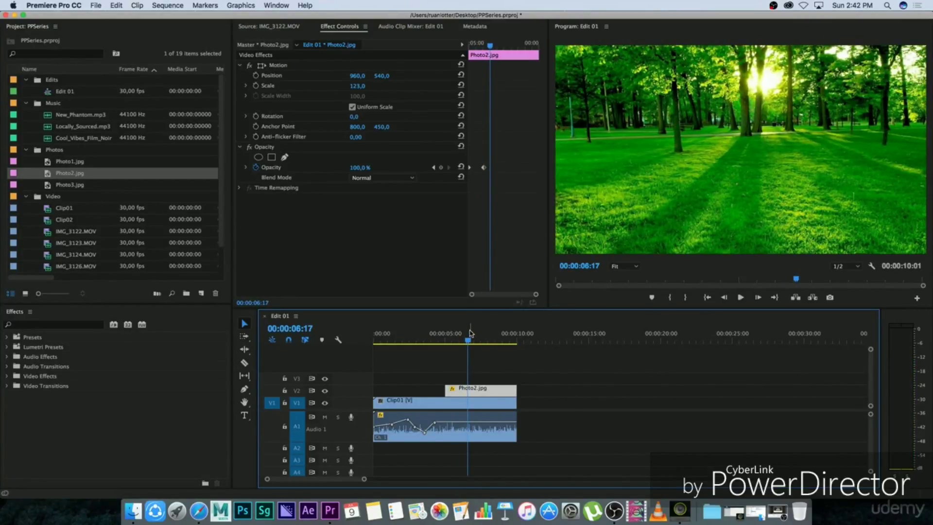